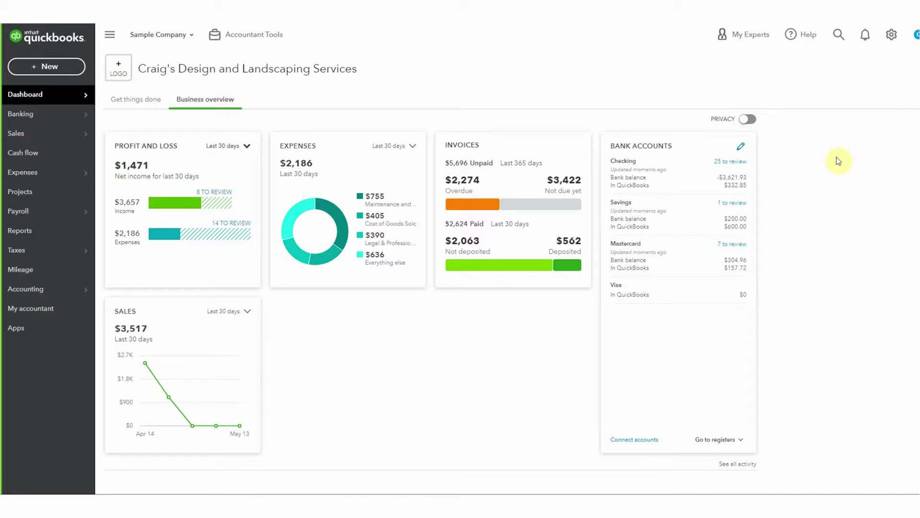
# Step: Start a customer payment from Amy's Bird Sanctuary applied to Invoice #1021
pyautogui.click(64, 68)
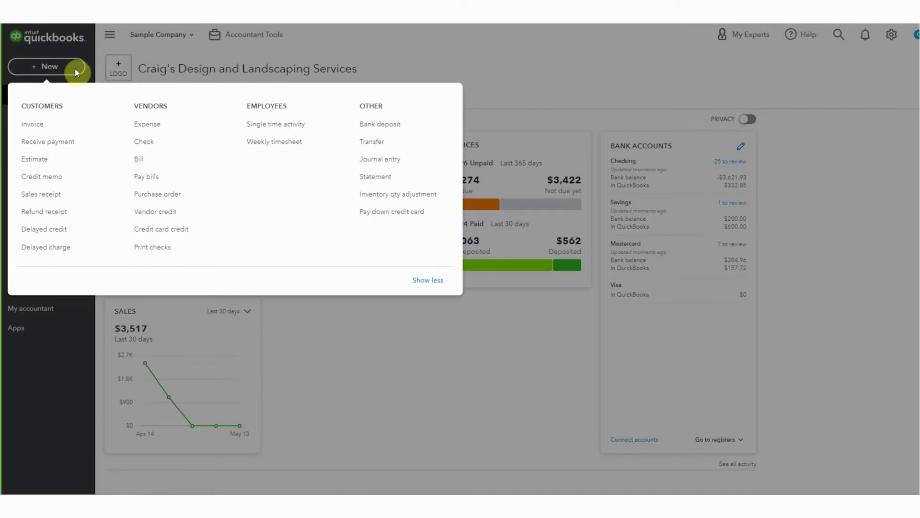
pyautogui.click(54, 142)
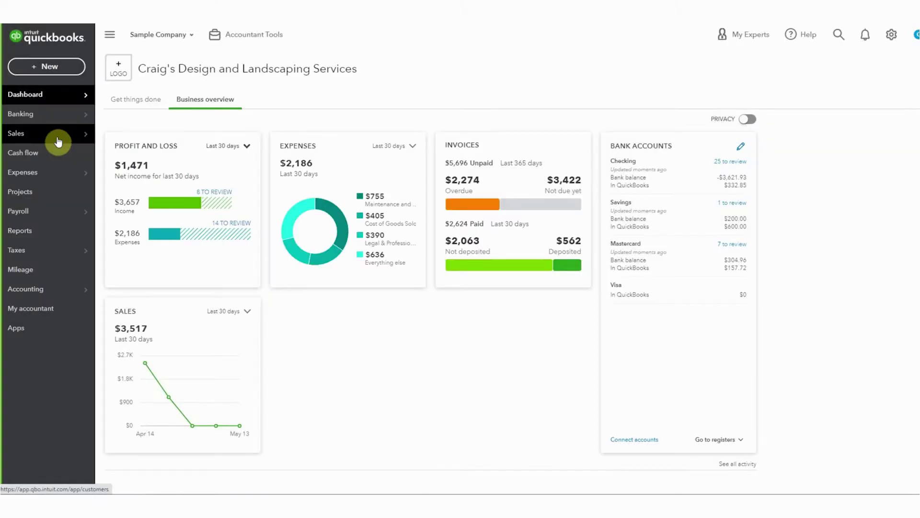
pyautogui.click(48, 86)
pyautogui.write('amy')
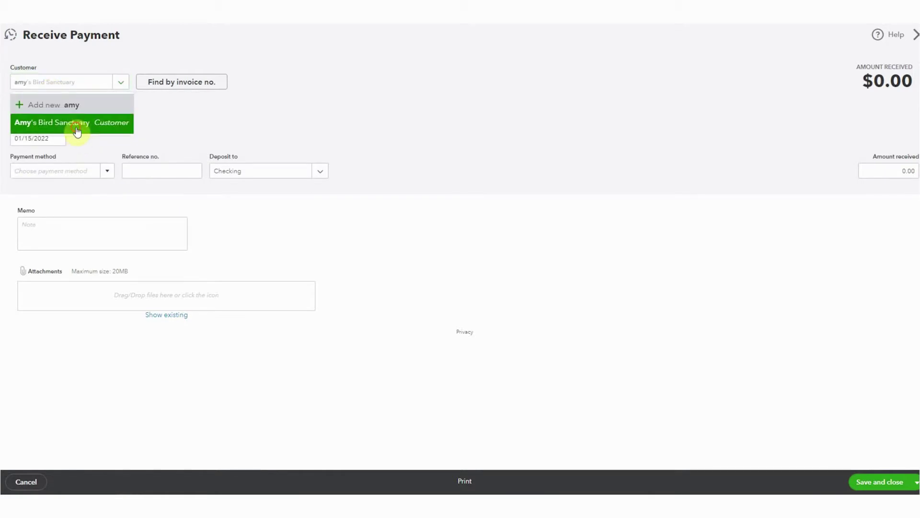
pyautogui.click(54, 121)
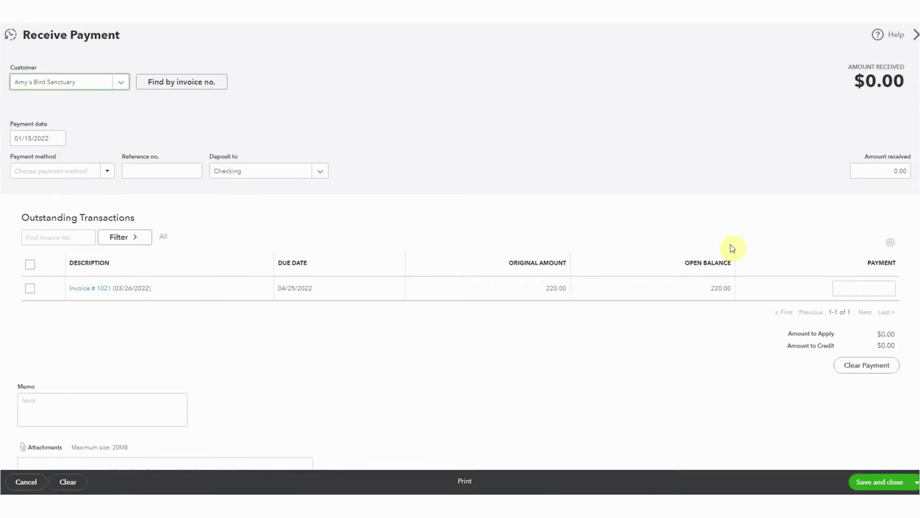
pyautogui.click(27, 289)
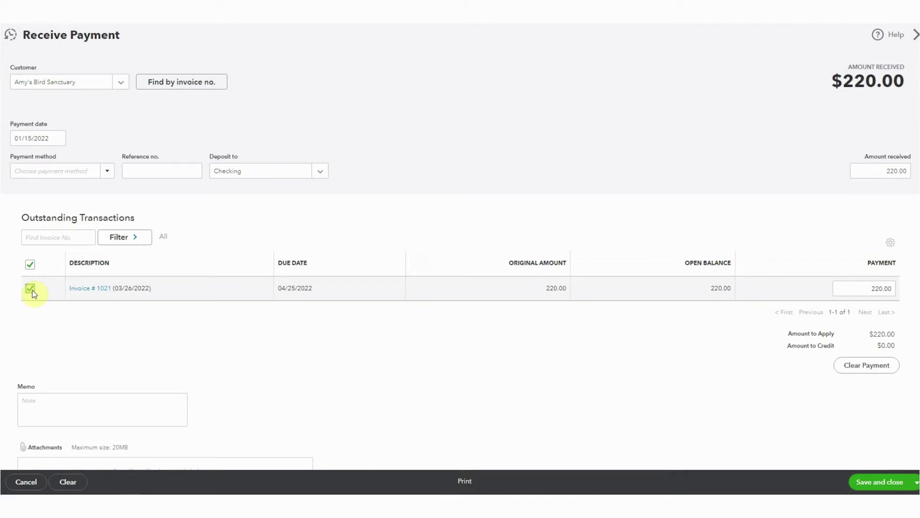
# Step: Date it 04/15/2022, deposit to Undeposited Funds, save and new, then search 'duk'
pyautogui.moveTo(48, 139); pyautogui.dragTo(6, 144)
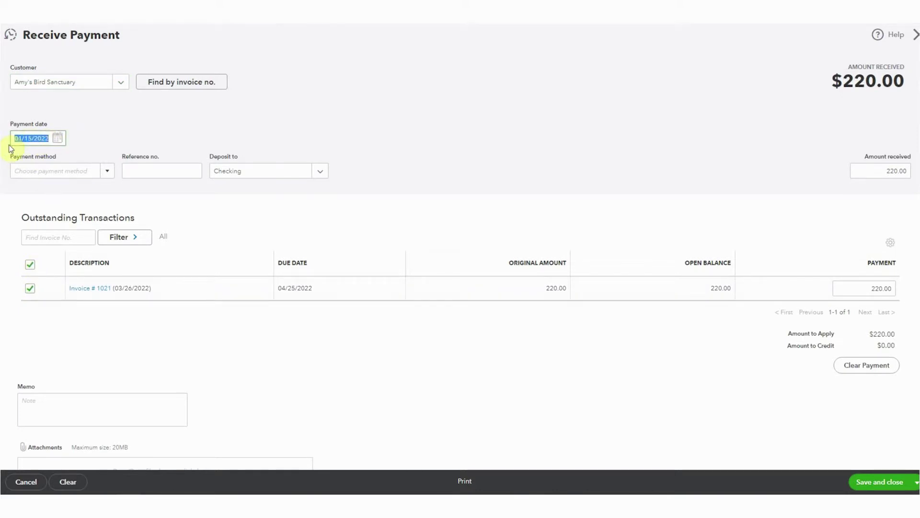
pyautogui.write('04/15/2022')
pyautogui.press('Tab')
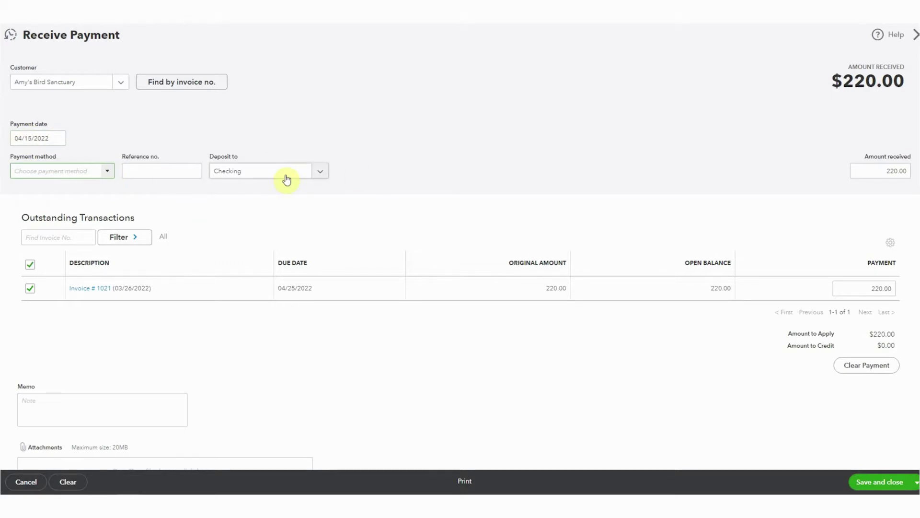
pyautogui.moveTo(287, 178); pyautogui.dragTo(214, 183)
pyautogui.write('un')
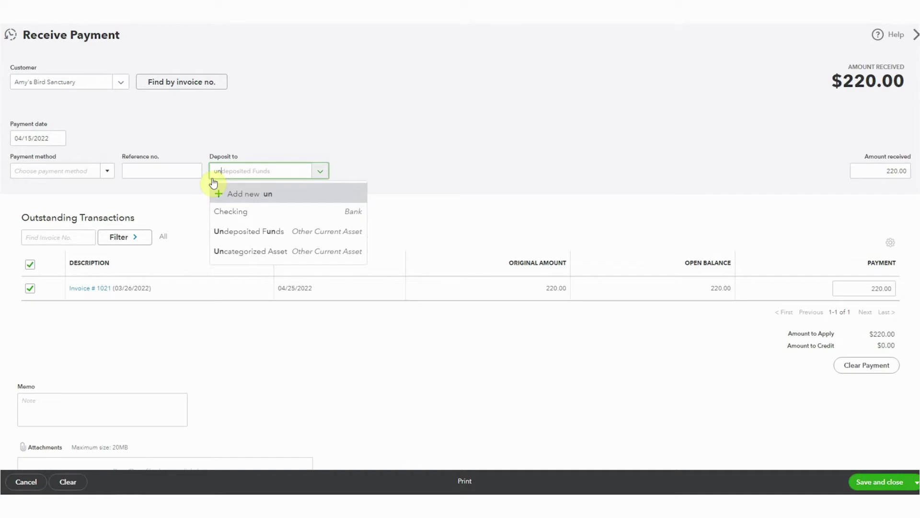
pyautogui.click(256, 232)
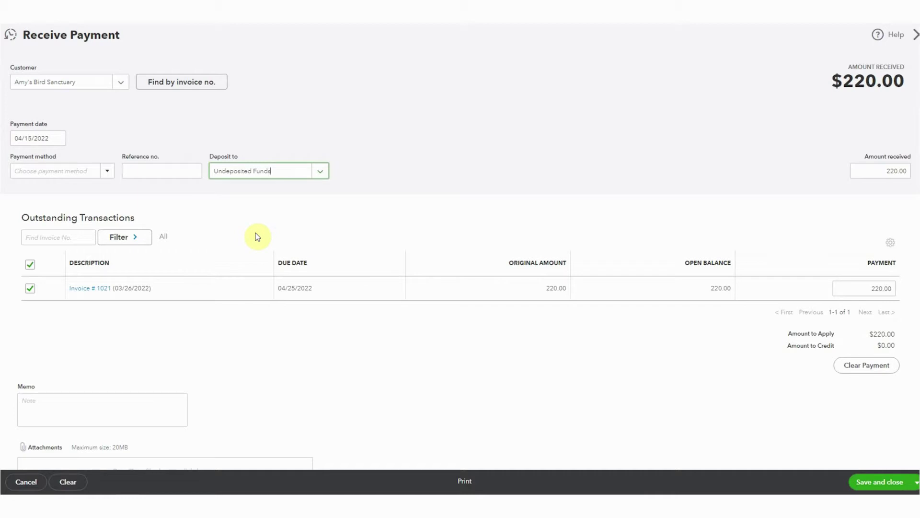
pyautogui.click(915, 482)
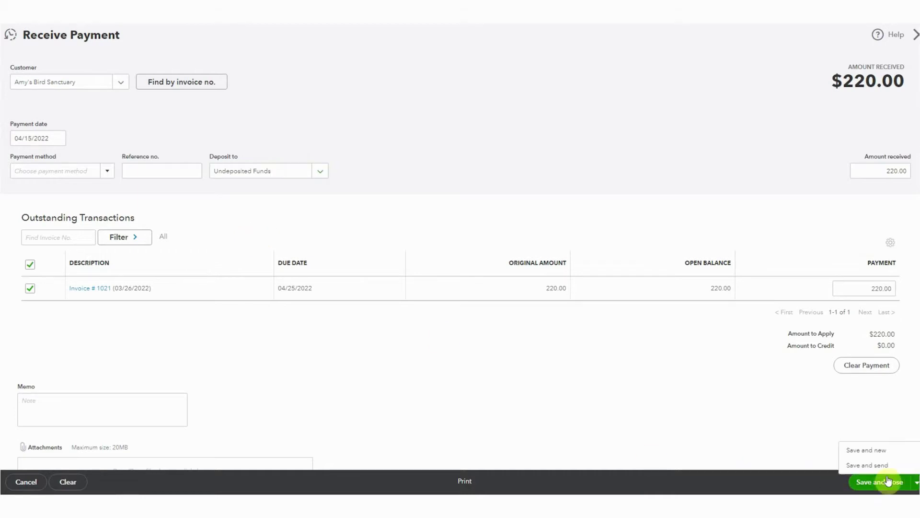
pyautogui.click(861, 451)
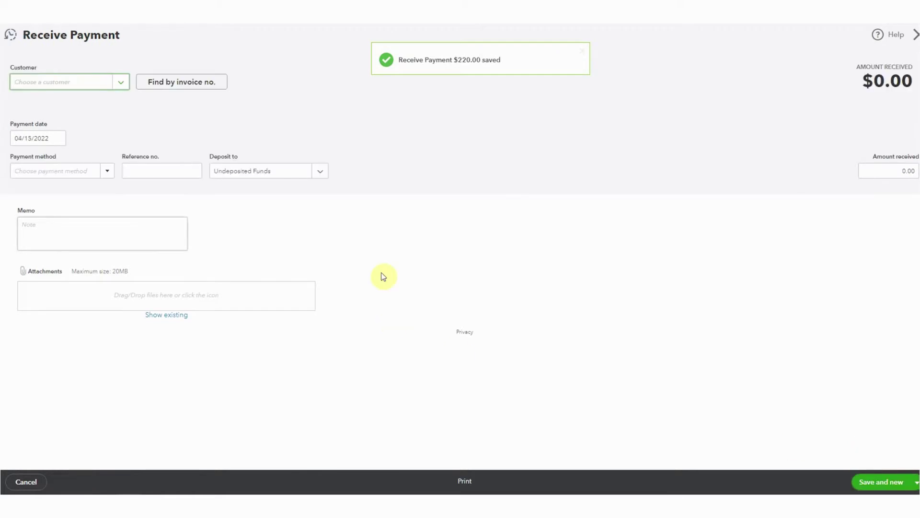
pyautogui.write('duk')
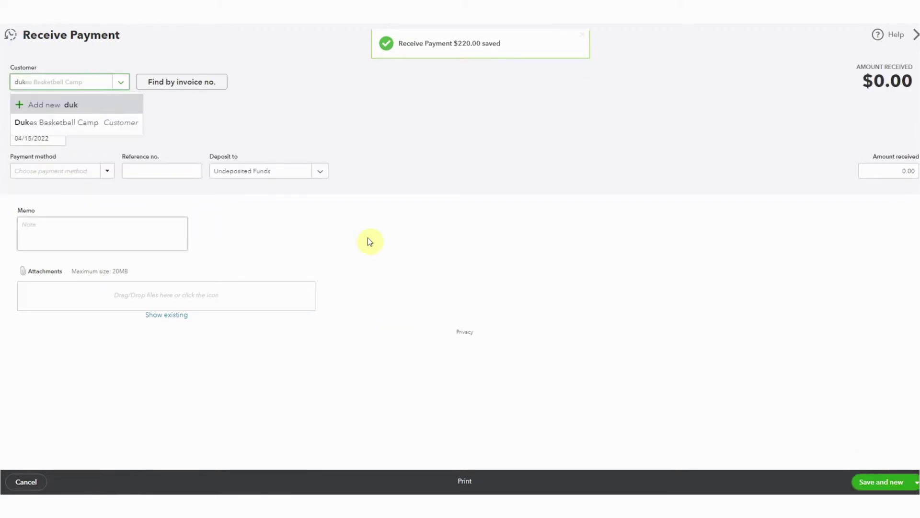
# Step: Apply Dukes Basketball Camp's $460.40 payment to Invoice #1029 and save, starting another
pyautogui.click(72, 124)
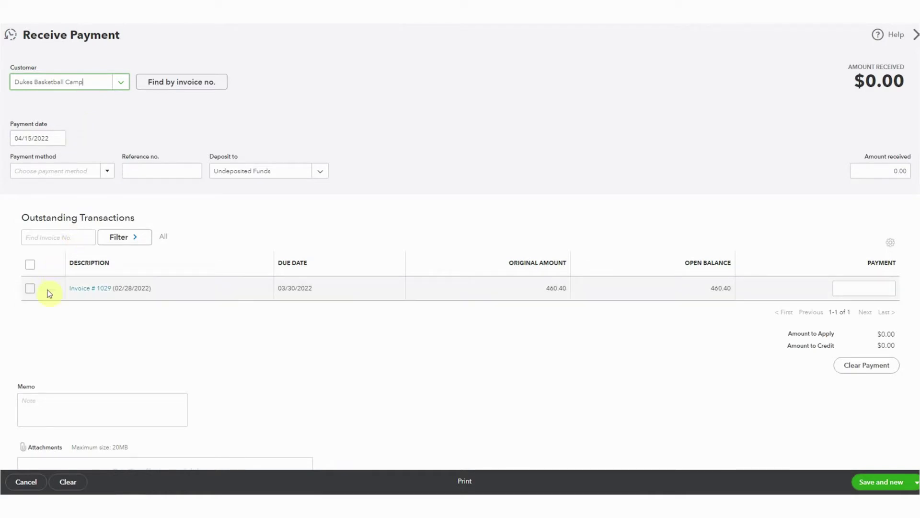
pyautogui.click(29, 289)
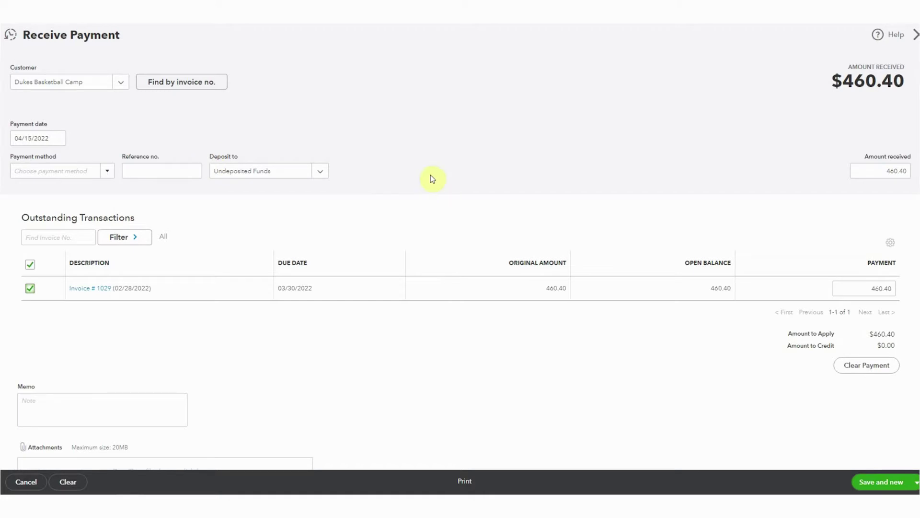
pyautogui.click(875, 484)
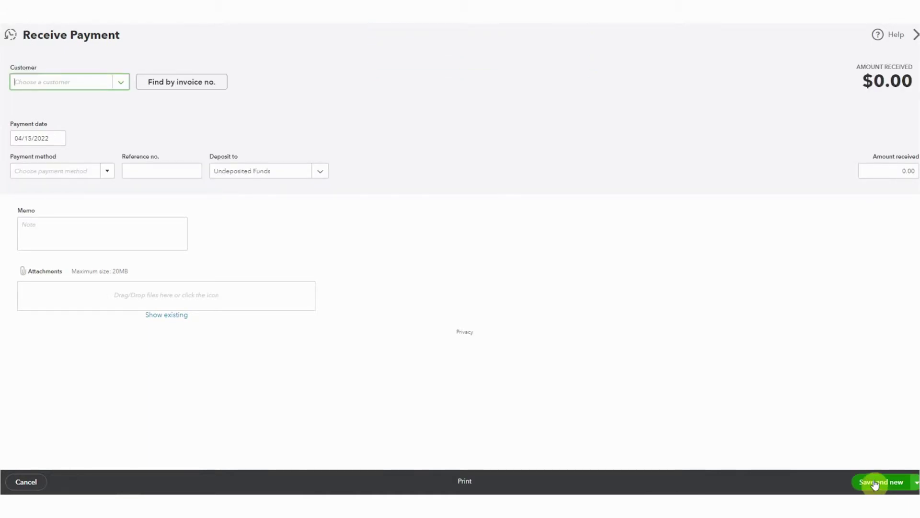
# Step: Apply the Freeman Sporting Goods 0969 sub-customer's $226.75 payment to Invoice #1030 and save
pyautogui.write('free')
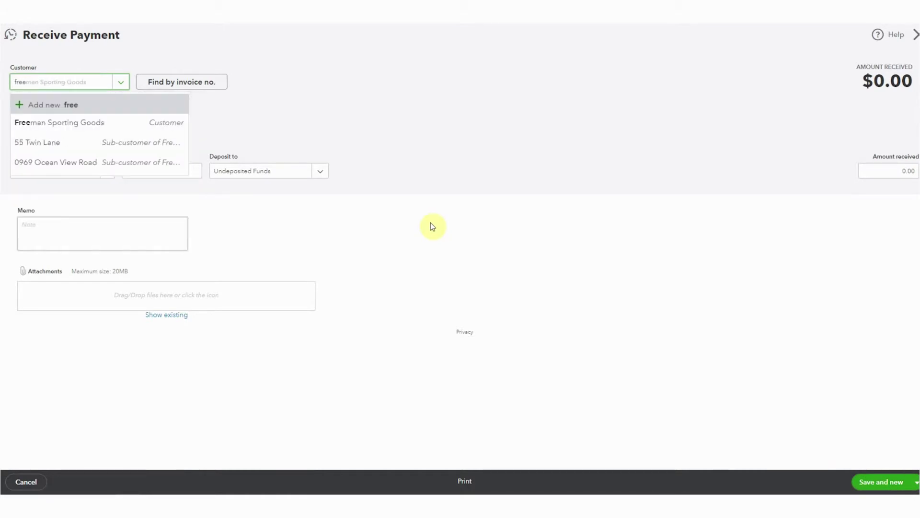
pyautogui.click(113, 127)
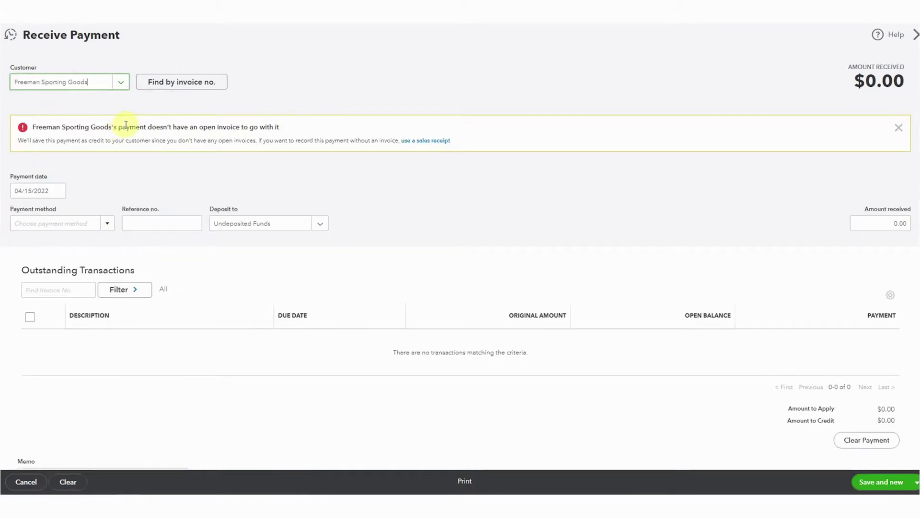
pyautogui.click(121, 82)
pyautogui.click(98, 141)
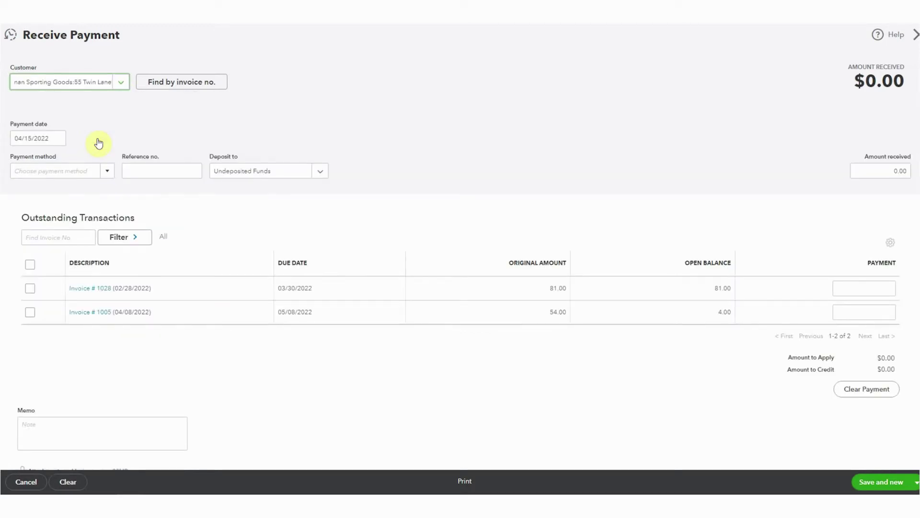
pyautogui.click(121, 82)
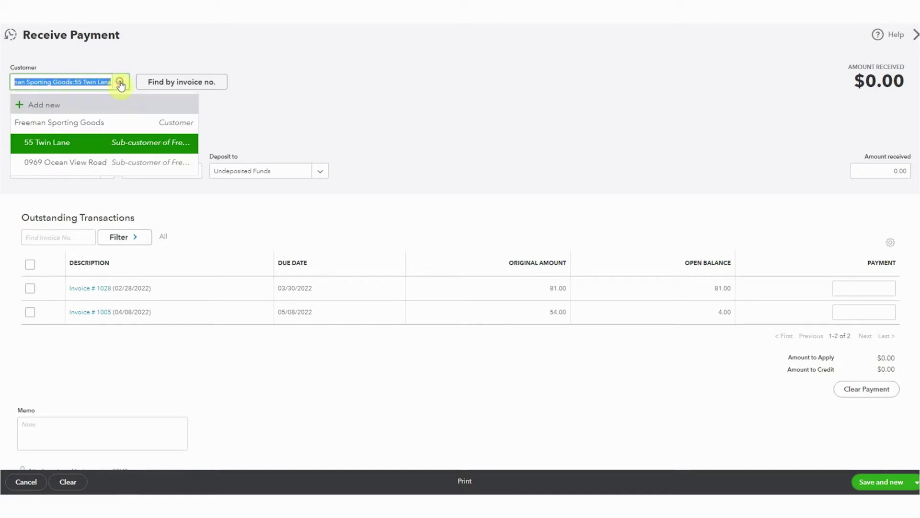
pyautogui.click(119, 163)
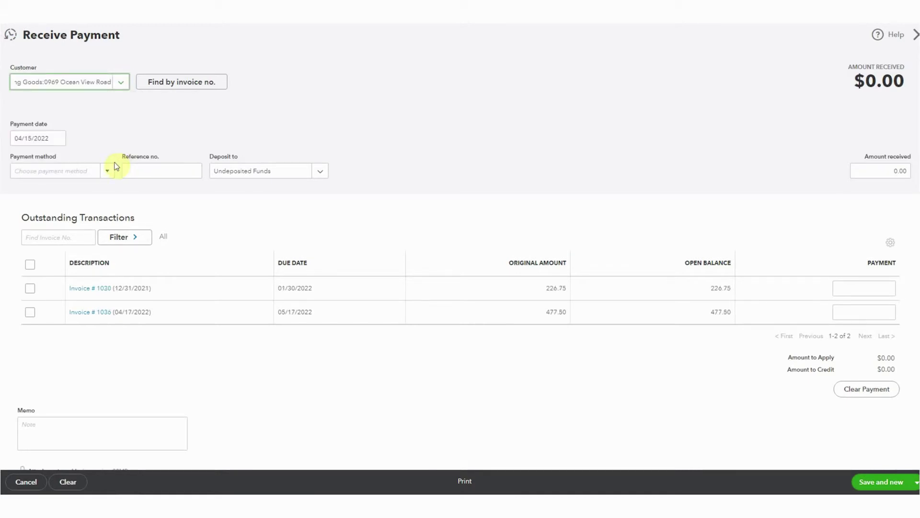
pyautogui.click(30, 288)
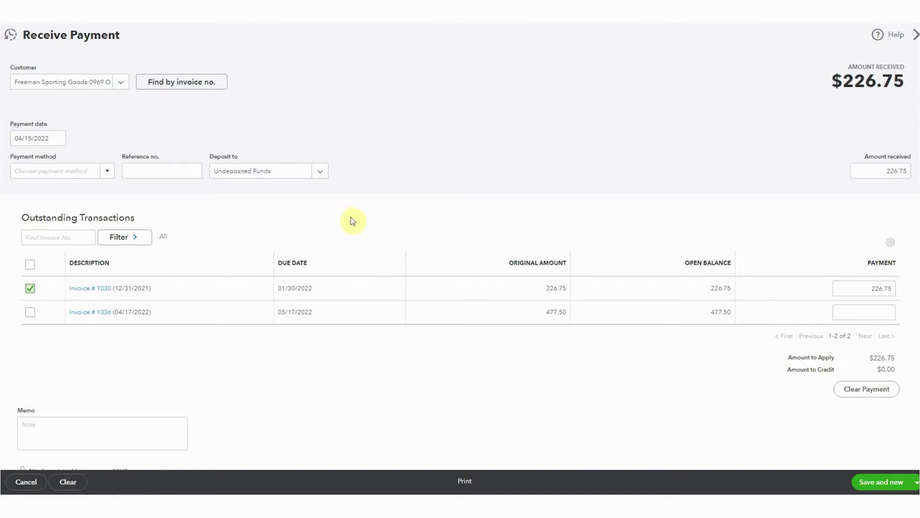
pyautogui.click(891, 485)
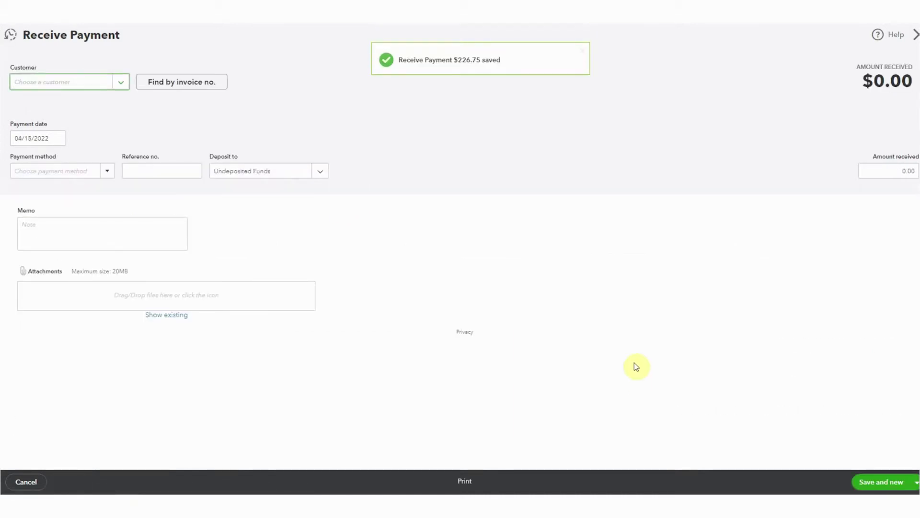
# Step: Apply Sushi by Katsuyuki's $80.00 payment to Invoice #1017 and save, starting another
pyautogui.write('sush')
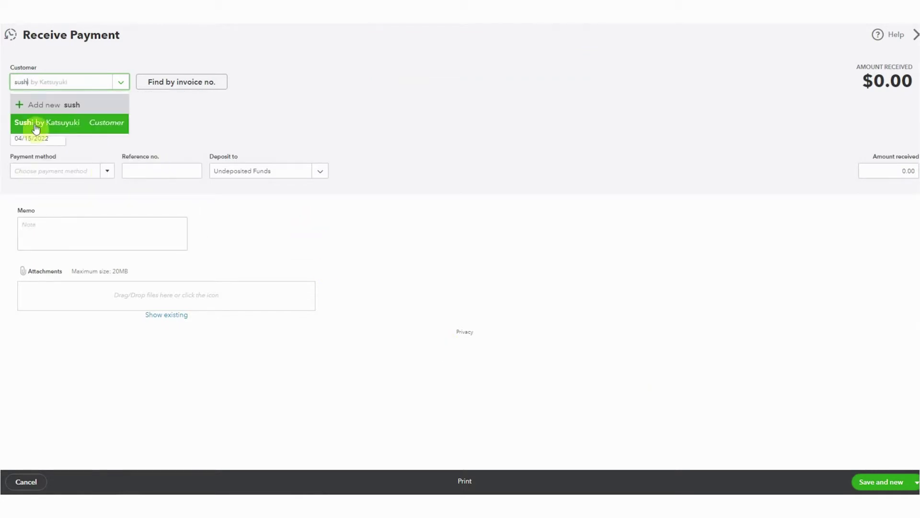
pyautogui.click(75, 124)
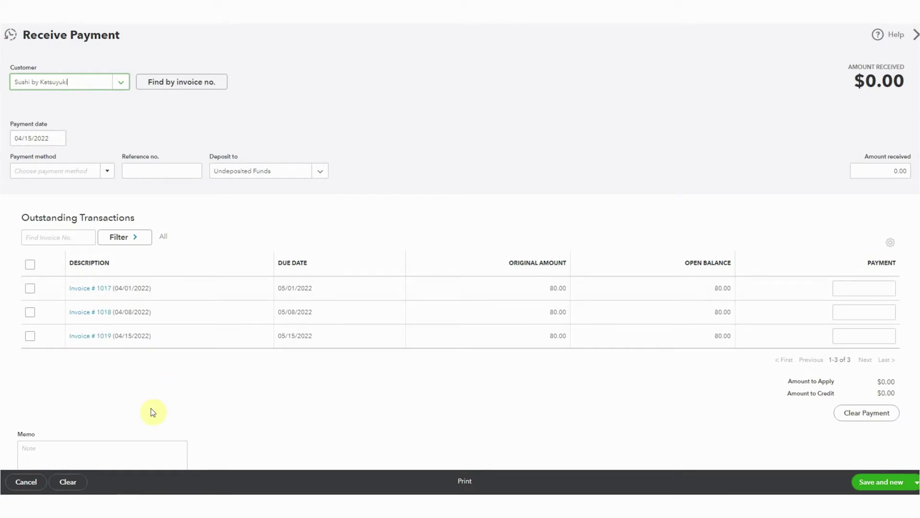
pyautogui.click(29, 288)
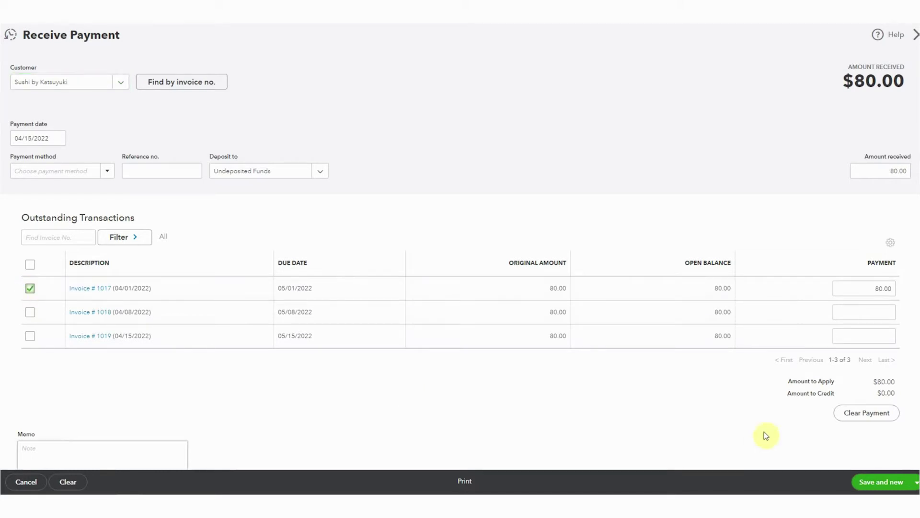
pyautogui.click(875, 485)
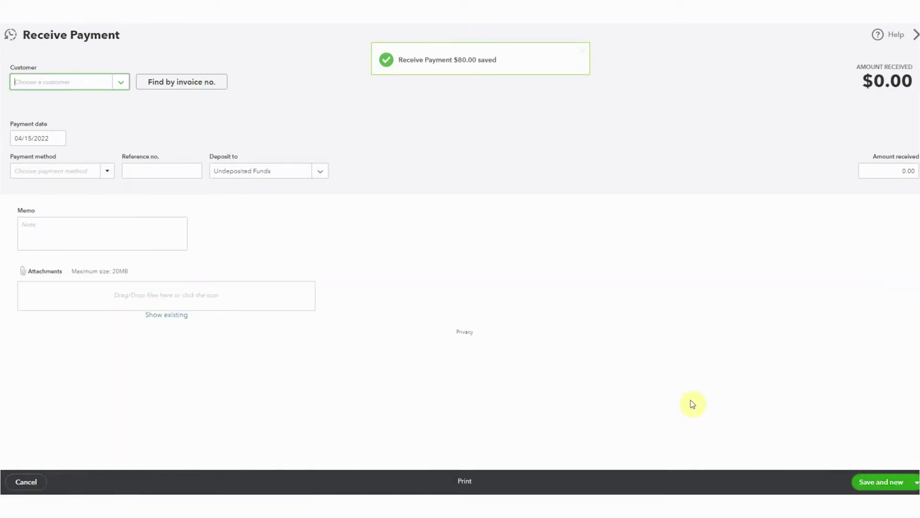
# Step: Apply the customer's $81.00 payment to Invoice #1032 and save and close
pyautogui.write('trav')
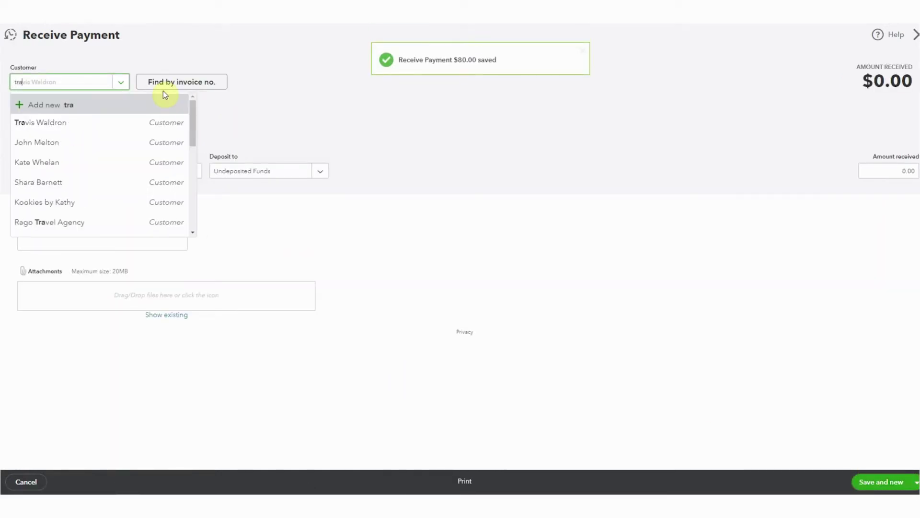
pyautogui.click(80, 123)
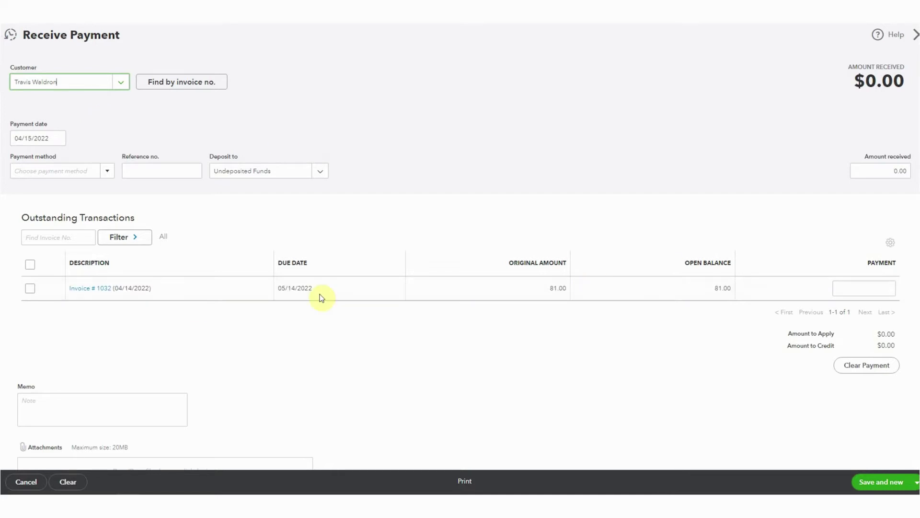
pyautogui.click(29, 288)
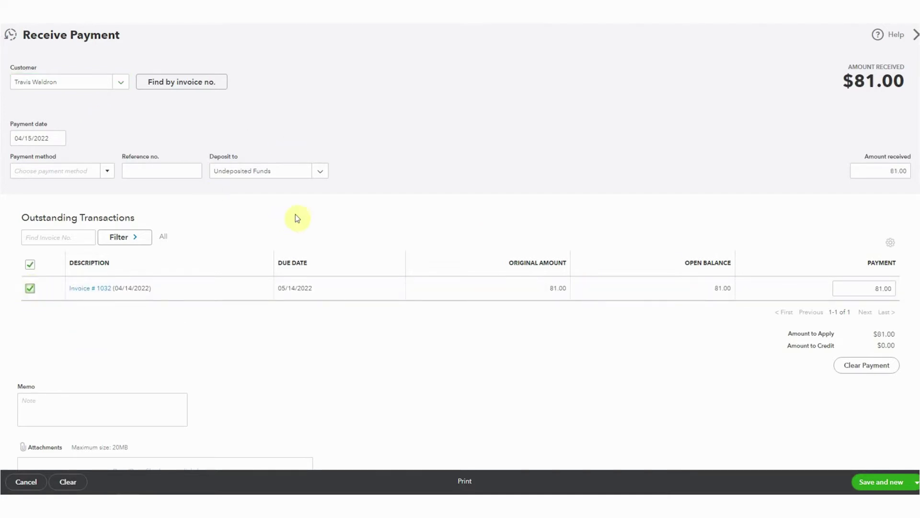
pyautogui.click(916, 482)
pyautogui.click(873, 451)
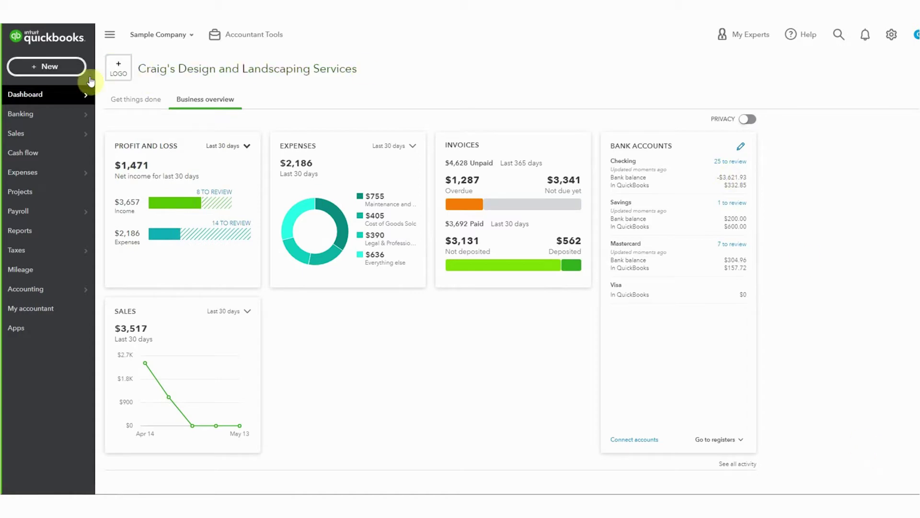
# Step: Start a bank deposit including the $20.00, $460.40, $226.75, $80.00 and $81.00 payments
pyautogui.click(70, 67)
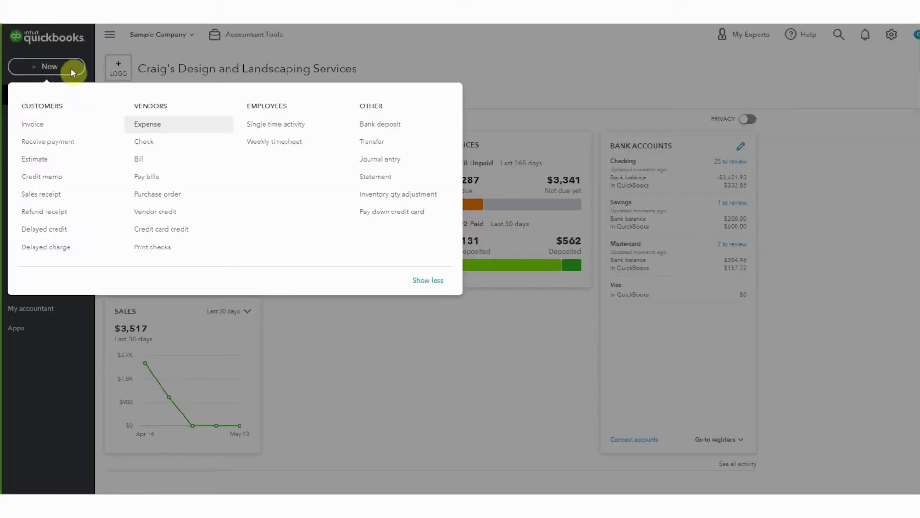
pyautogui.click(399, 124)
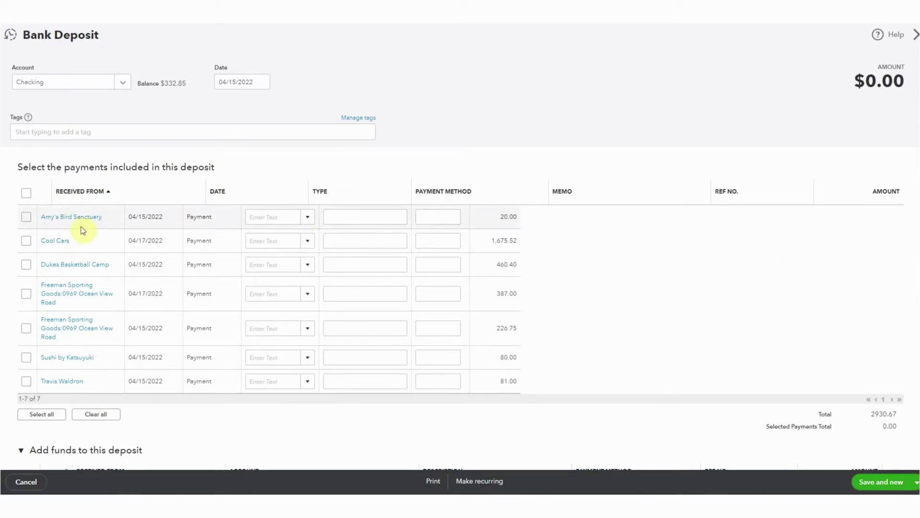
pyautogui.click(24, 218)
pyautogui.click(26, 266)
pyautogui.click(25, 328)
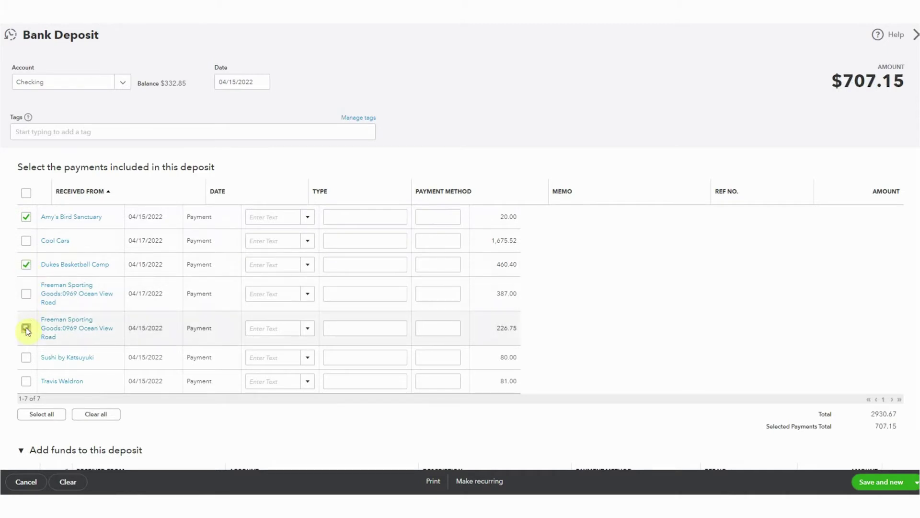
pyautogui.click(27, 358)
pyautogui.click(26, 381)
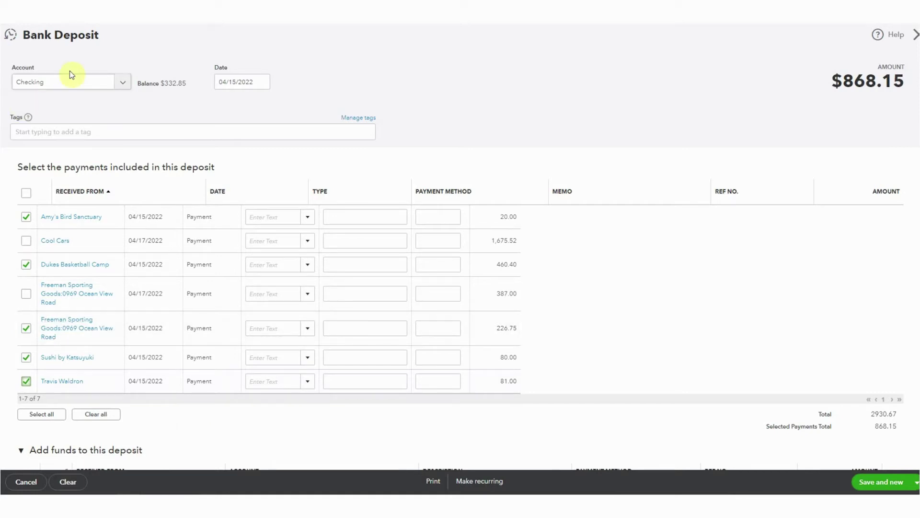
# Step: Set the deposit date to 04/17/2022, then exit the deposit form
pyautogui.click(261, 81)
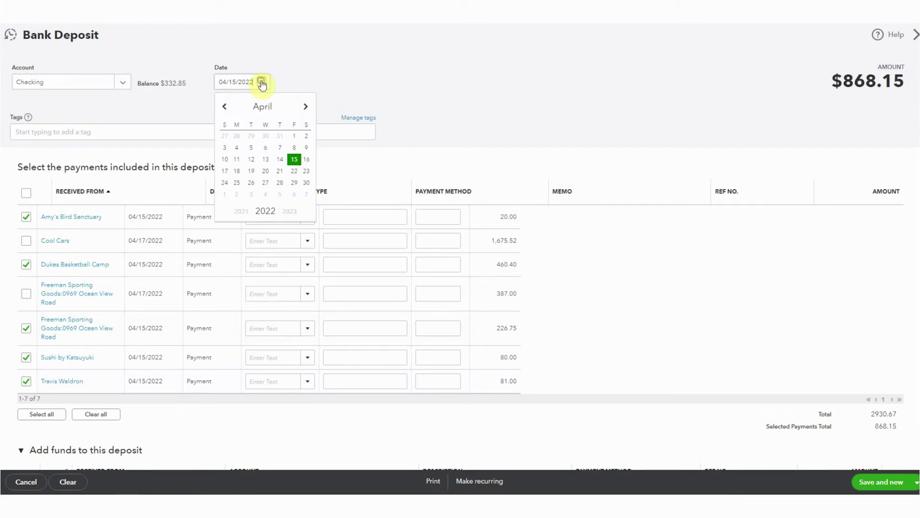
pyautogui.click(225, 170)
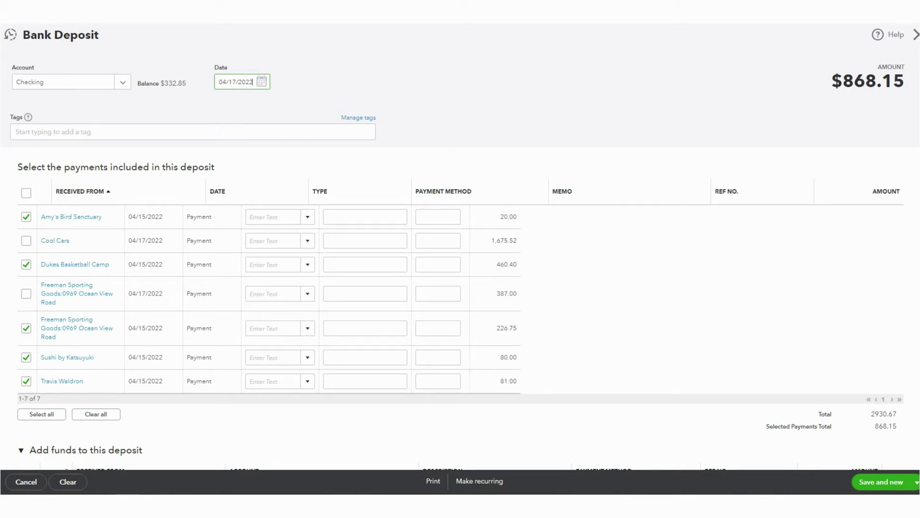
pyautogui.click(914, 35)
# Step: Discard the unsaved deposit and expand the 04/17 $868.15 Checking bank feed transaction
pyautogui.click(528, 278)
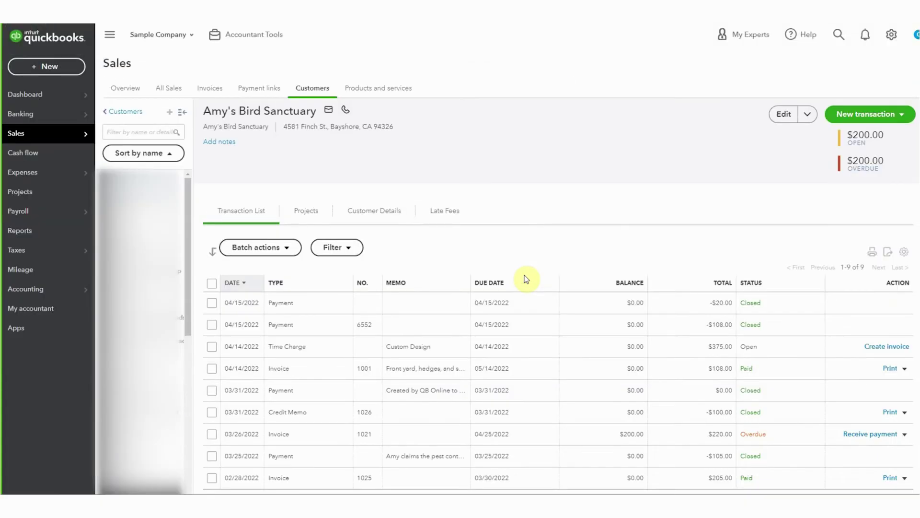
pyautogui.click(33, 118)
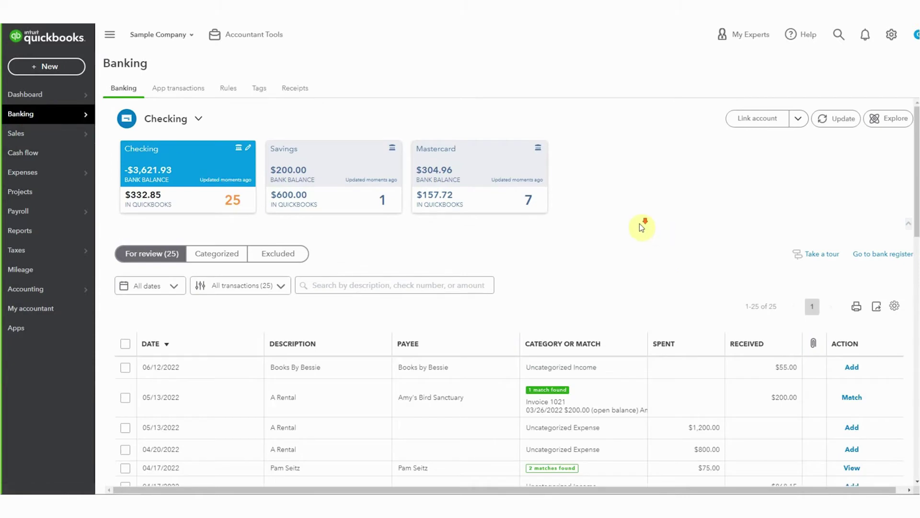
pyautogui.scroll(-3, 639, 223)
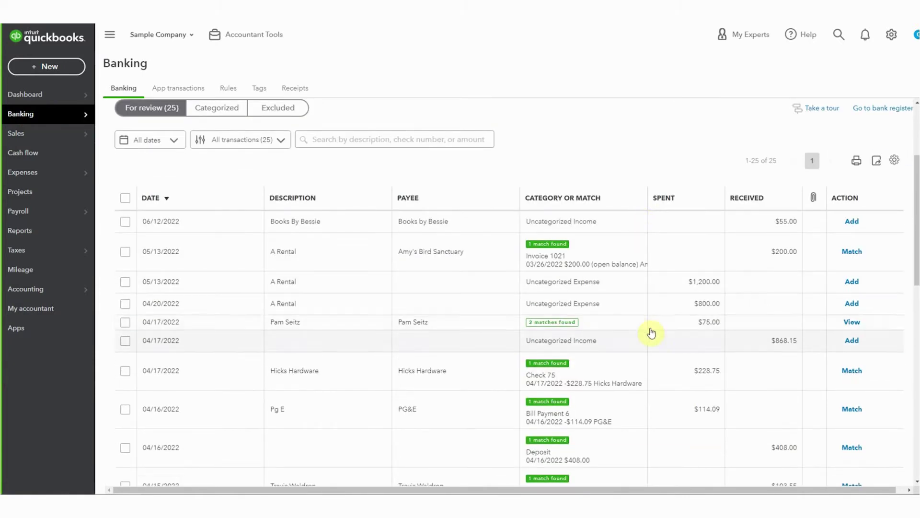
pyautogui.click(492, 352)
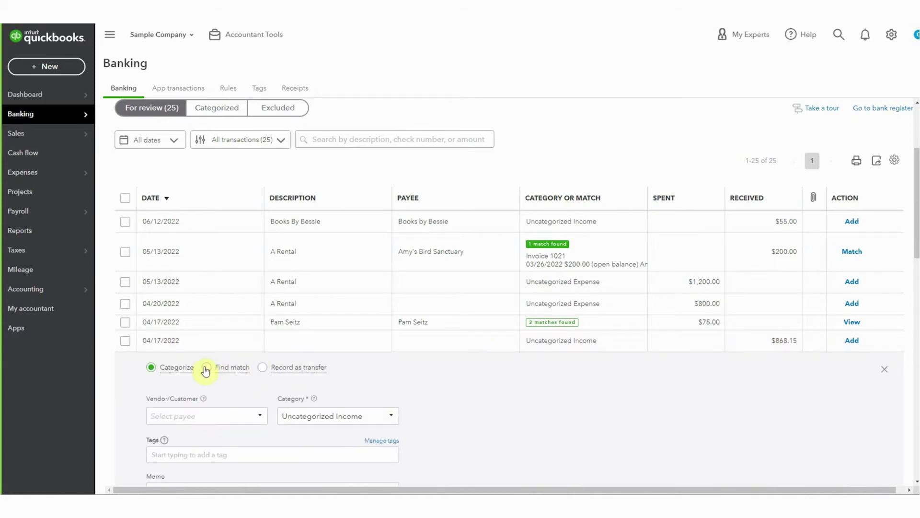
# Step: Find matches for the $868.15 entry and select all five customer payments
pyautogui.click(206, 368)
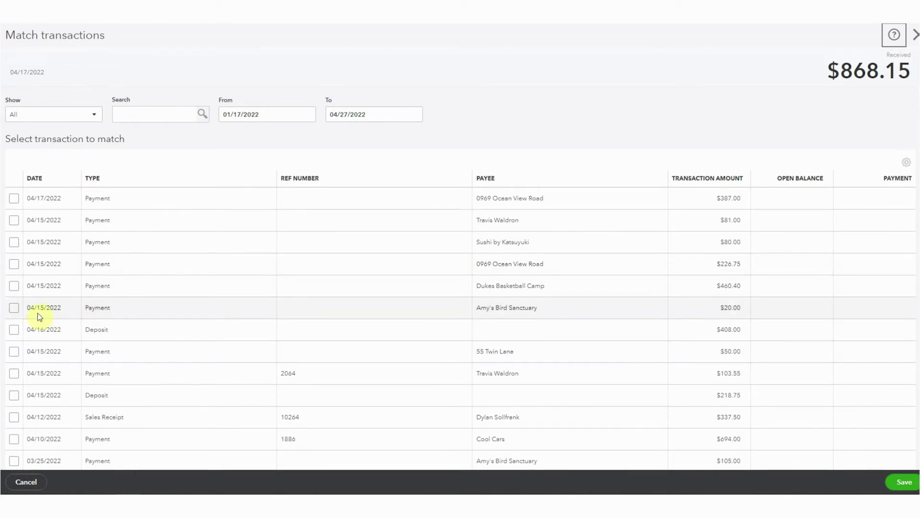
pyautogui.click(14, 309)
pyautogui.click(14, 286)
pyautogui.click(14, 265)
pyautogui.click(14, 242)
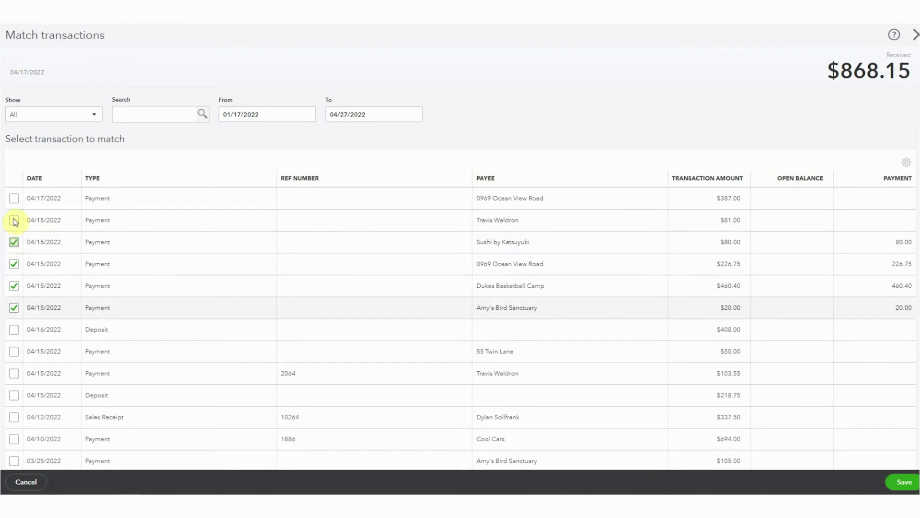
pyautogui.scroll(-4, 590, 267)
pyautogui.scroll(-10, 603, 267)
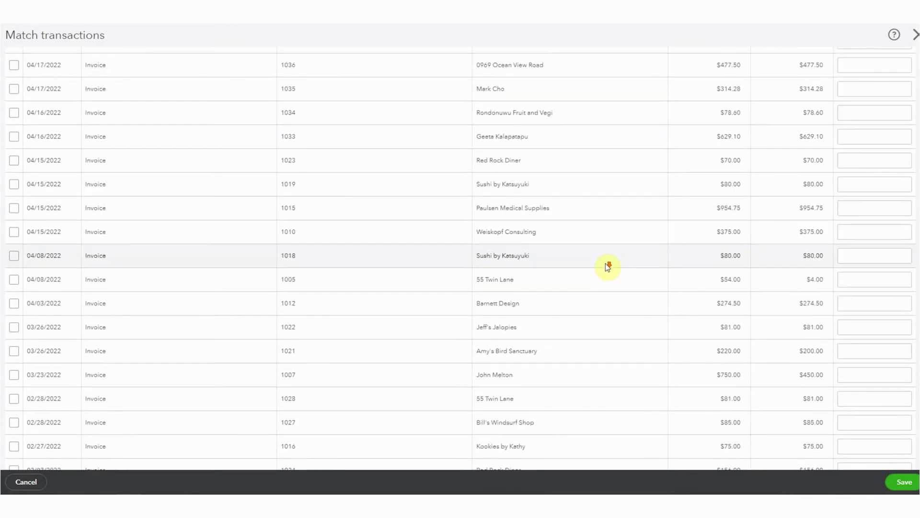
pyautogui.scroll(15, 611, 268)
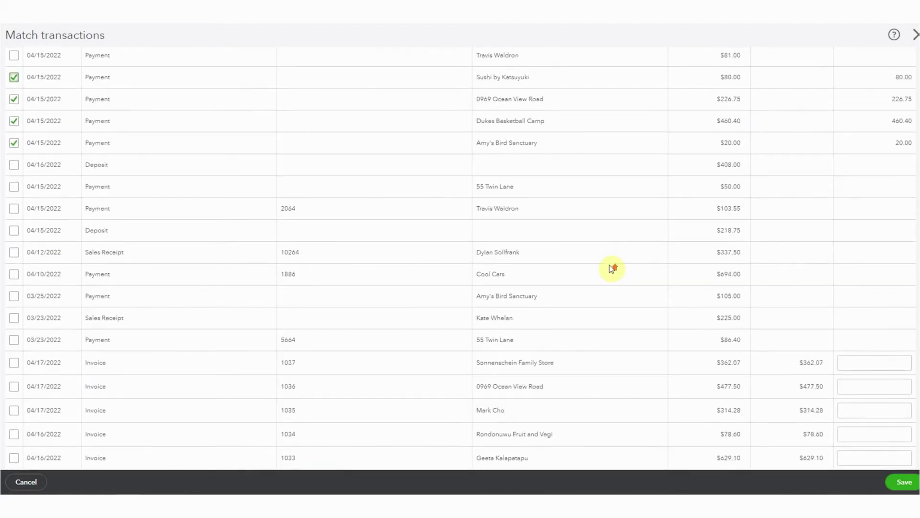
pyautogui.click(18, 221)
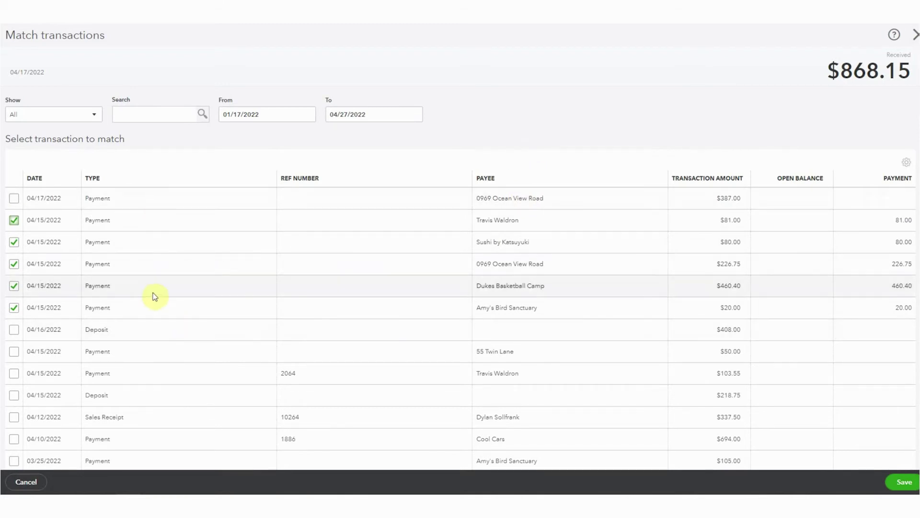
# Step: Close the Match transactions window without saving the match
pyautogui.scroll(-3, 607, 139)
pyautogui.scroll(-10, 617, 138)
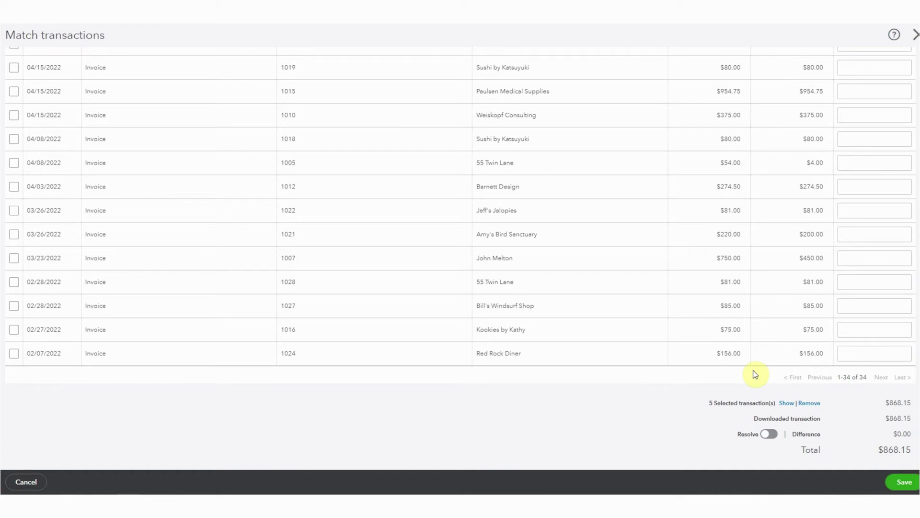
pyautogui.scroll(8, 780, 312)
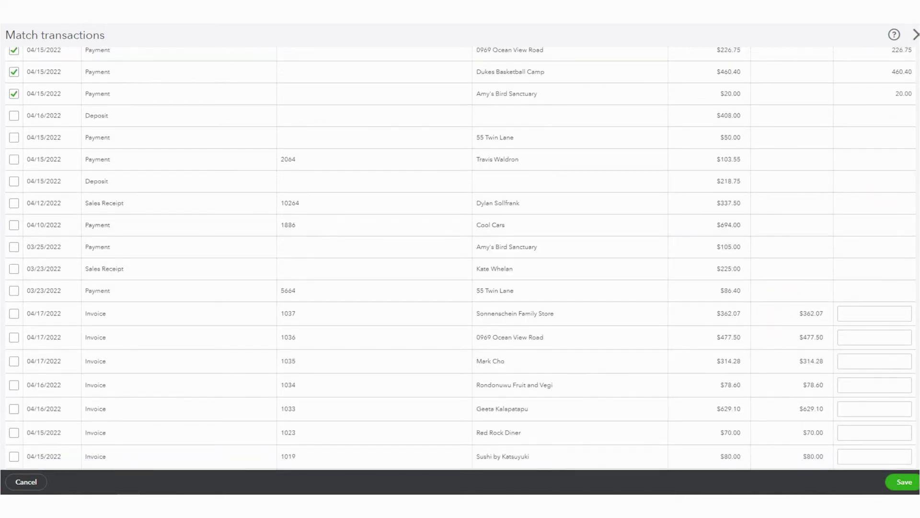
pyautogui.click(915, 35)
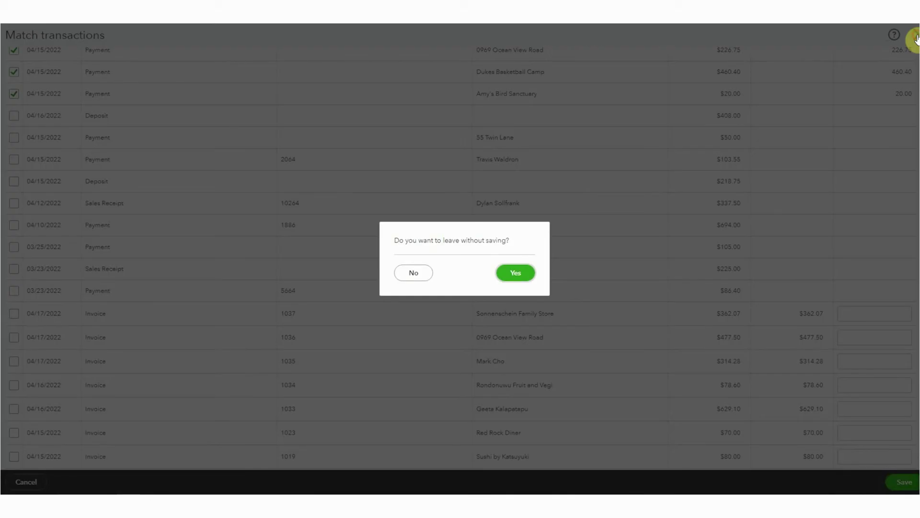
pyautogui.click(526, 271)
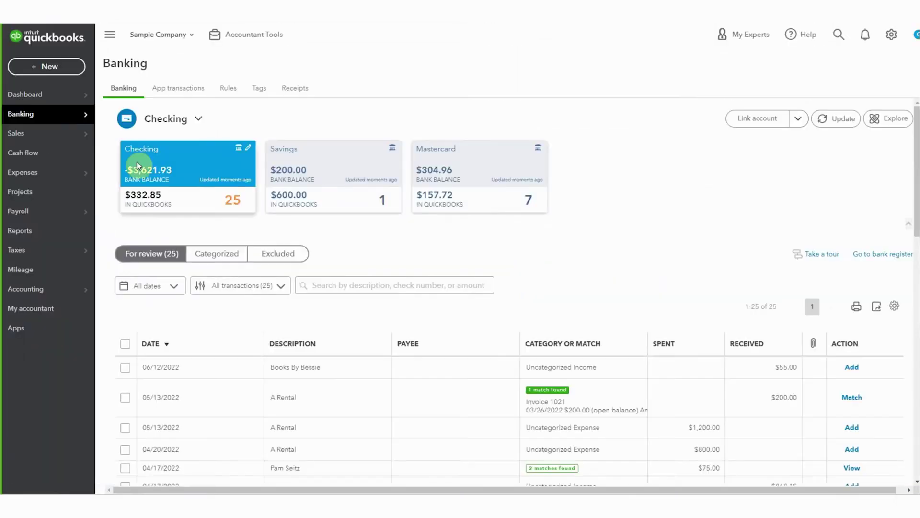
# Step: Deposit the five payments from Amy's, Dukes, Freeman, Sushi and the $81.00 customer, then save and close
pyautogui.click(48, 66)
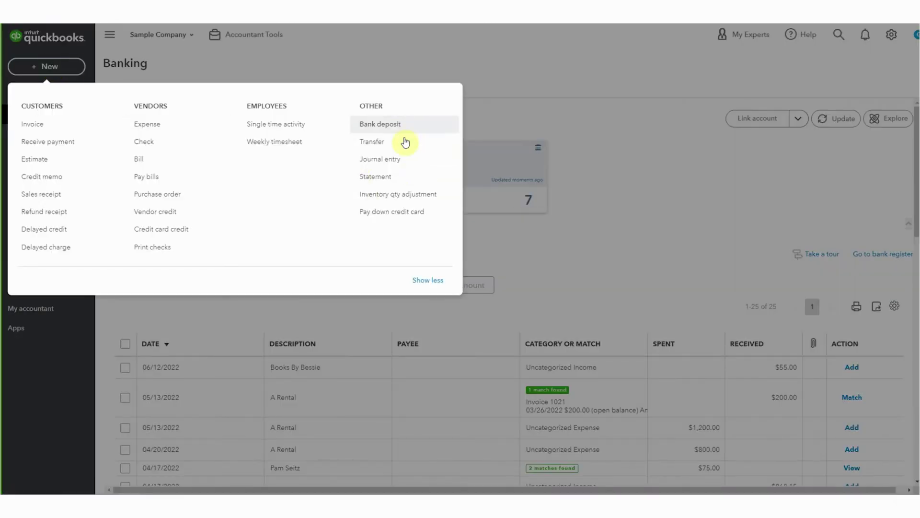
pyautogui.click(400, 124)
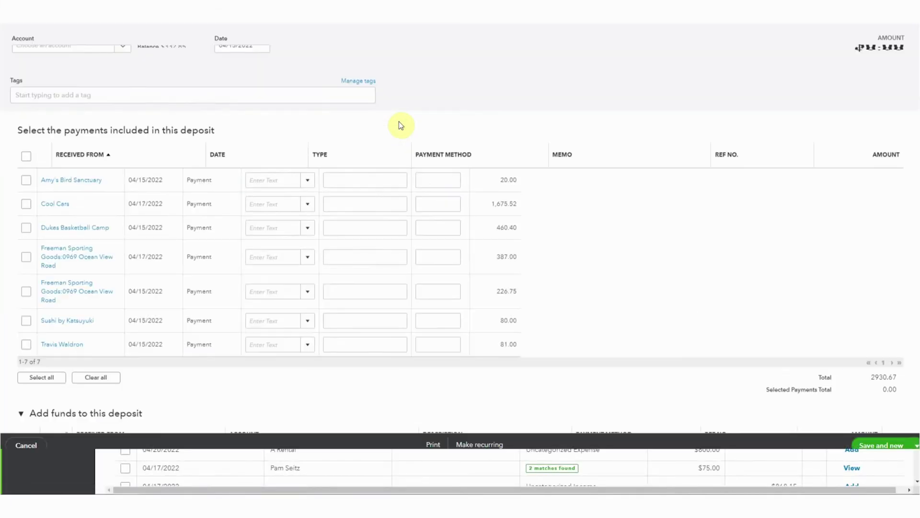
pyautogui.click(26, 216)
pyautogui.click(24, 267)
pyautogui.click(25, 329)
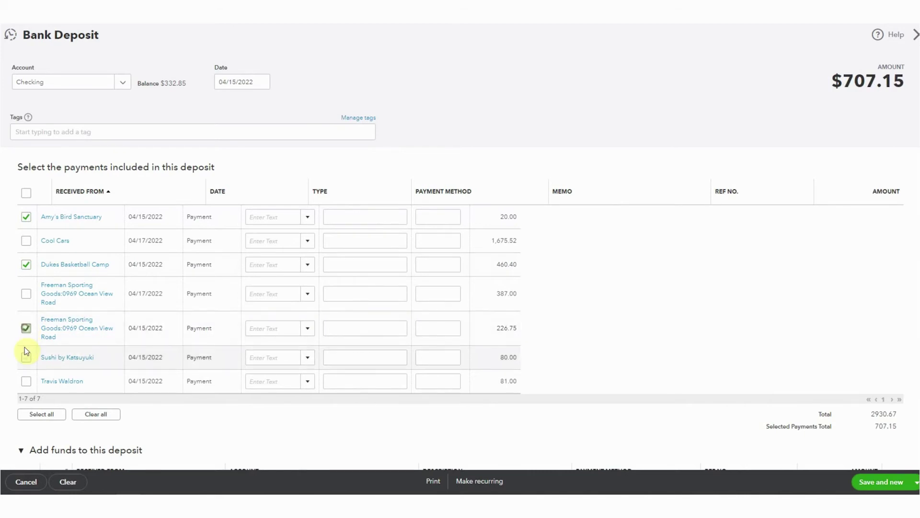
pyautogui.click(26, 357)
pyautogui.click(26, 380)
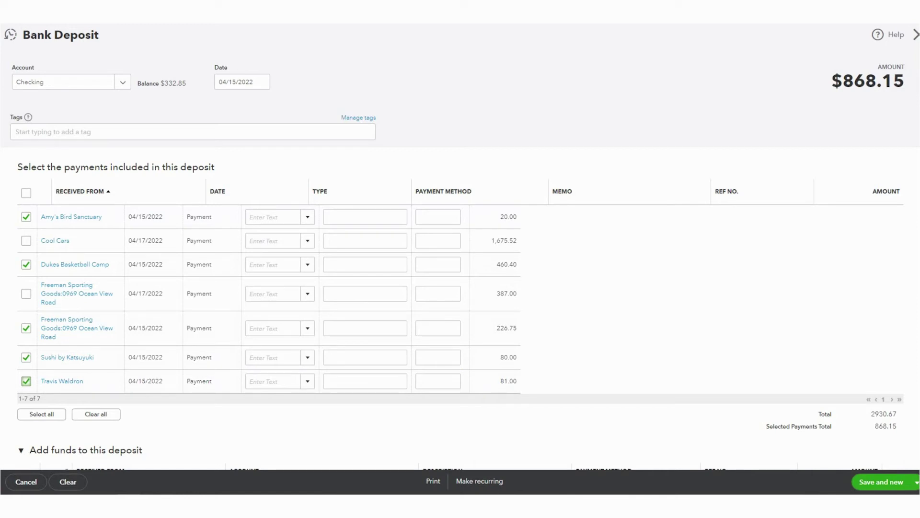
pyautogui.click(916, 482)
pyautogui.click(870, 465)
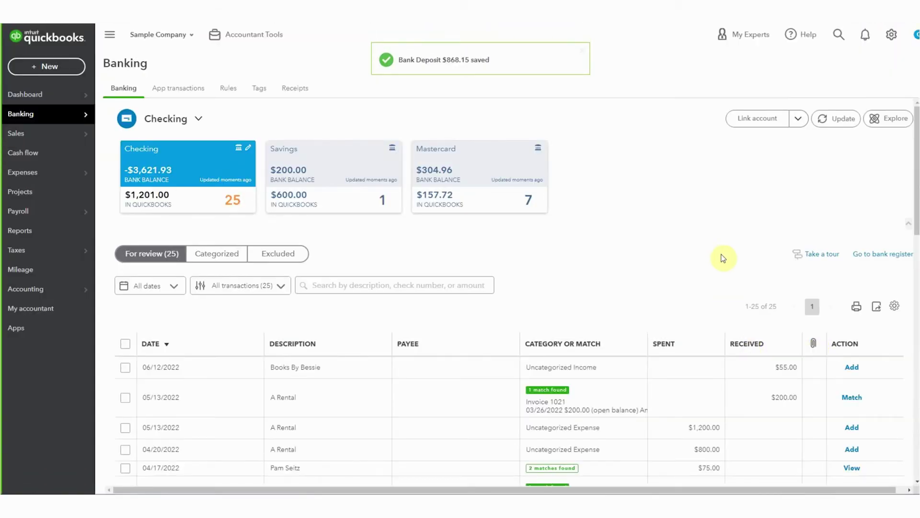
pyautogui.scroll(-4, 699, 219)
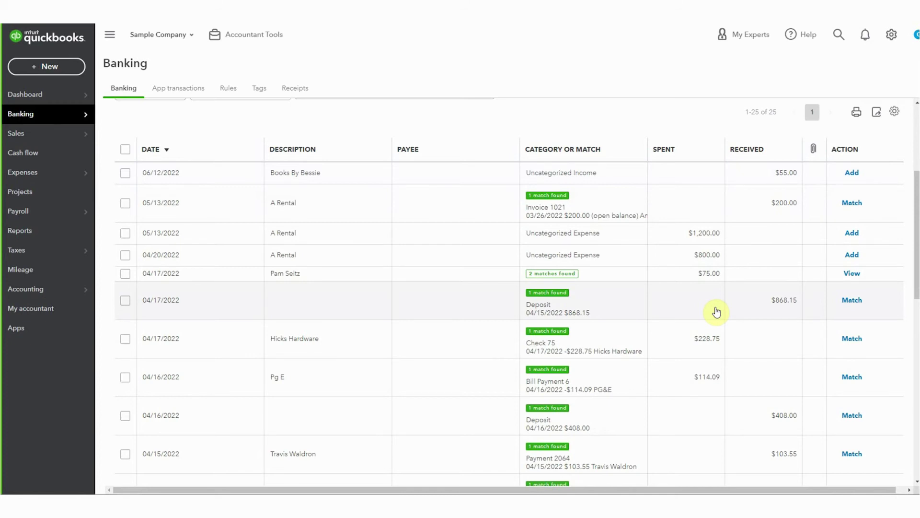
# Step: Match the 04/17/2022 $868.15 bank feed entry to the saved deposit
pyautogui.click(852, 300)
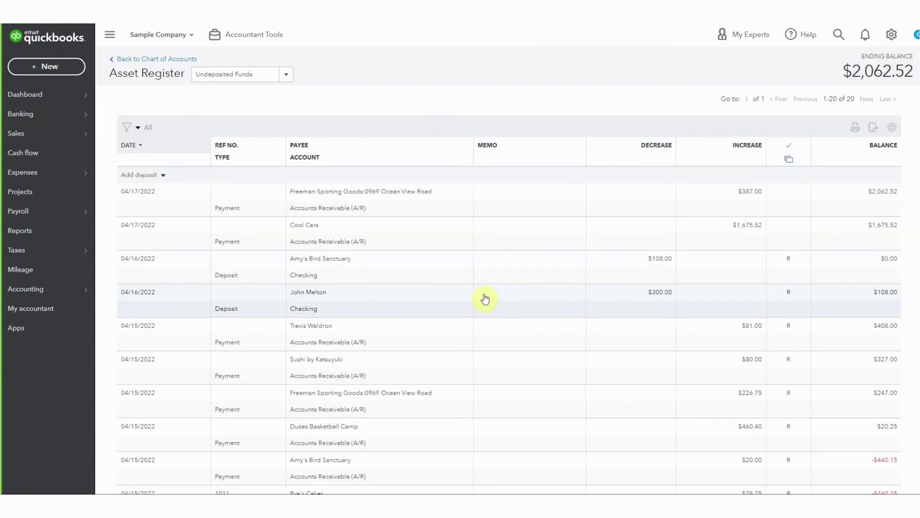
# Step: Review the payments listed in the Undeposited Funds register, which ends at a $2,062.52 balance
pyautogui.scroll(-2, 524, 277)
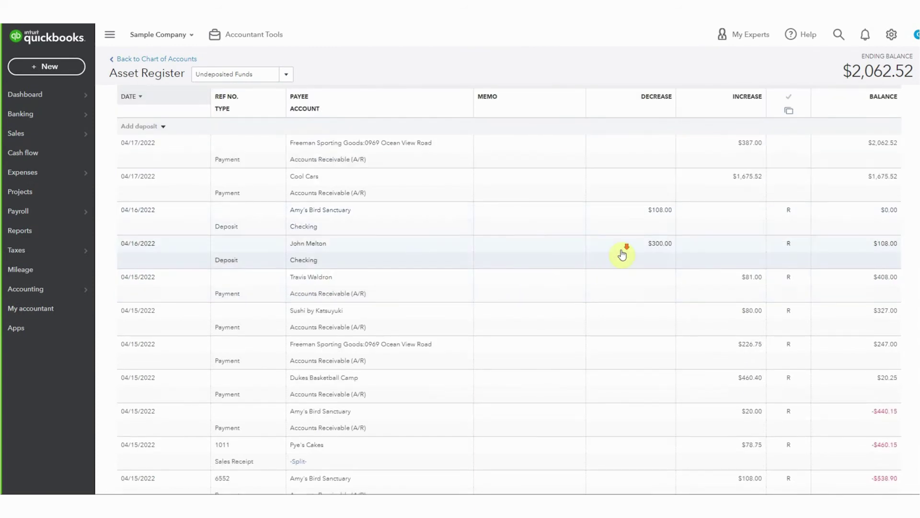
pyautogui.scroll(-6, 623, 252)
pyautogui.scroll(-2, 620, 264)
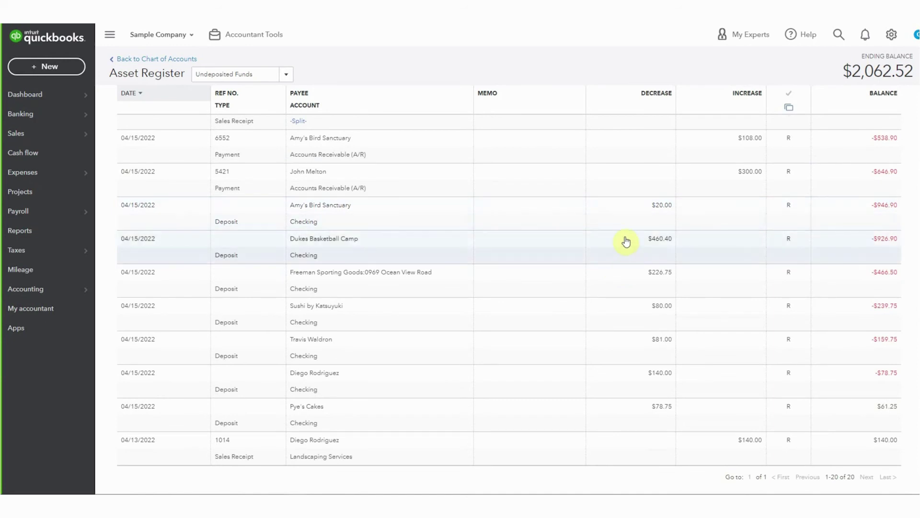
pyautogui.scroll(2, 623, 215)
pyautogui.scroll(2, 623, 201)
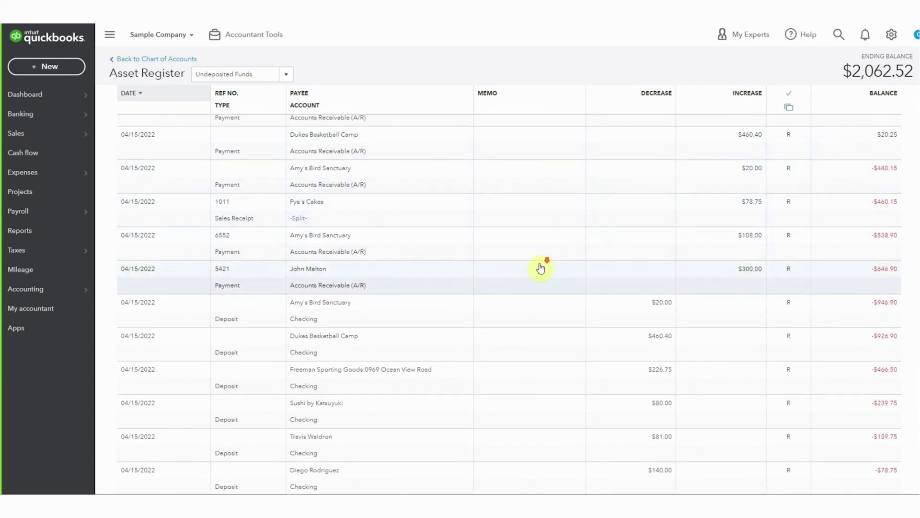
pyautogui.scroll(-2, 544, 265)
pyautogui.scroll(-2, 551, 267)
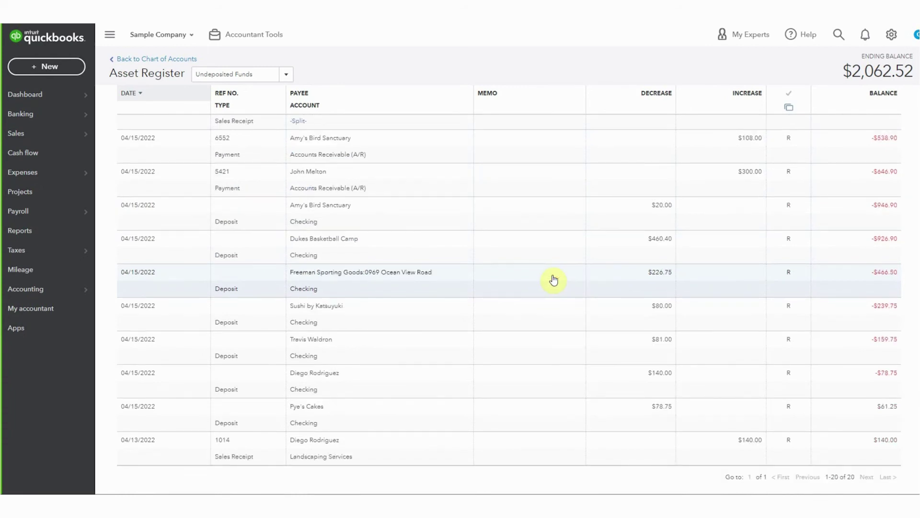
pyautogui.scroll(-1, 553, 279)
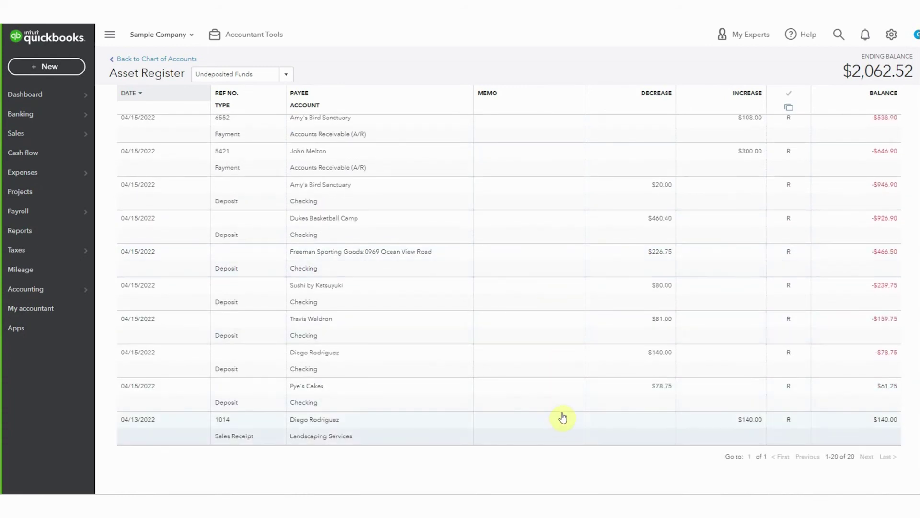
# Step: Open the Amy's Bird Sanctuary deposit entry in the full deposit form, then close it unchanged
pyautogui.click(428, 199)
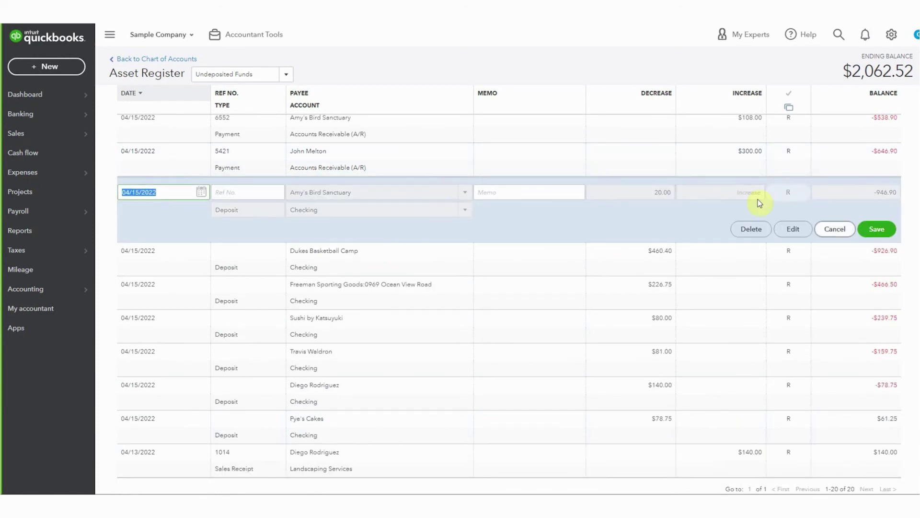
pyautogui.click(804, 233)
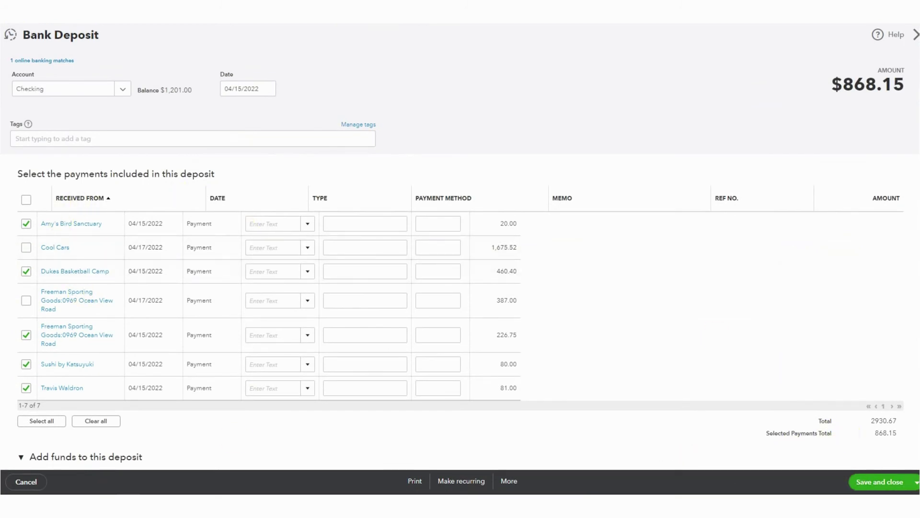
pyautogui.click(915, 34)
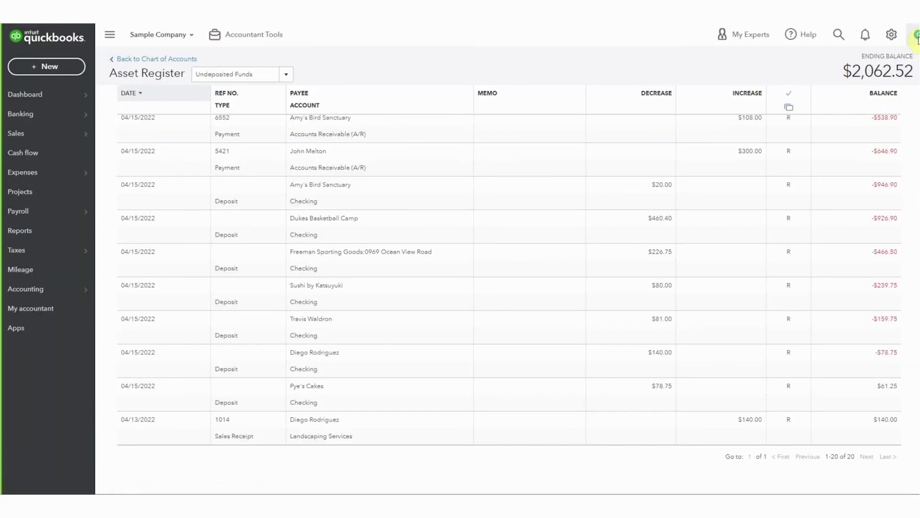
pyautogui.scroll(4, 729, 364)
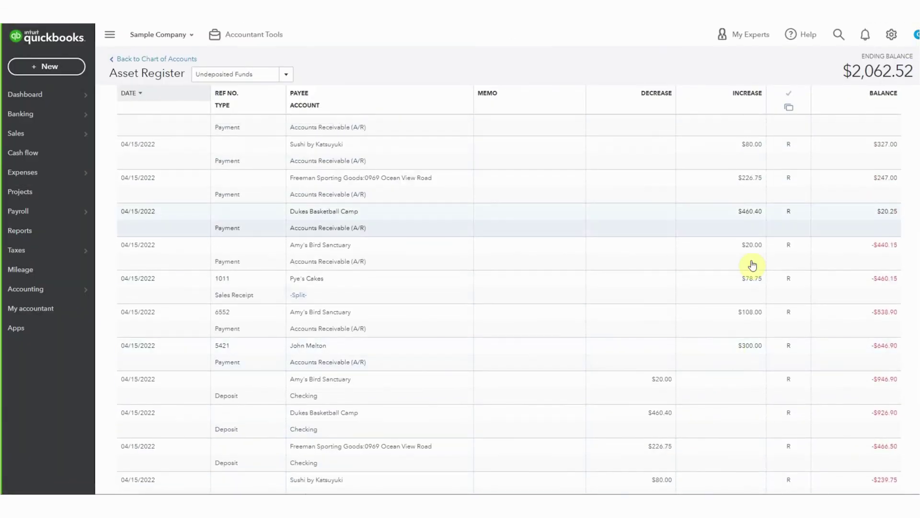
pyautogui.scroll(5, 719, 366)
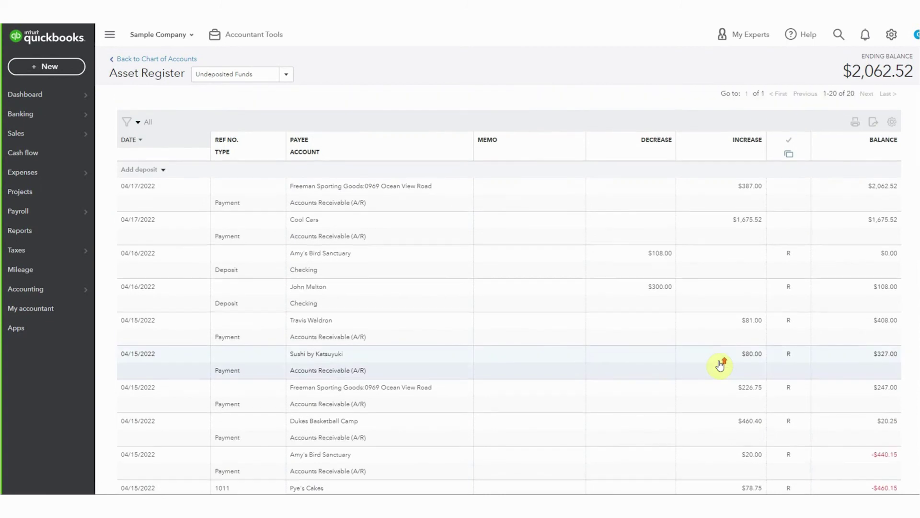